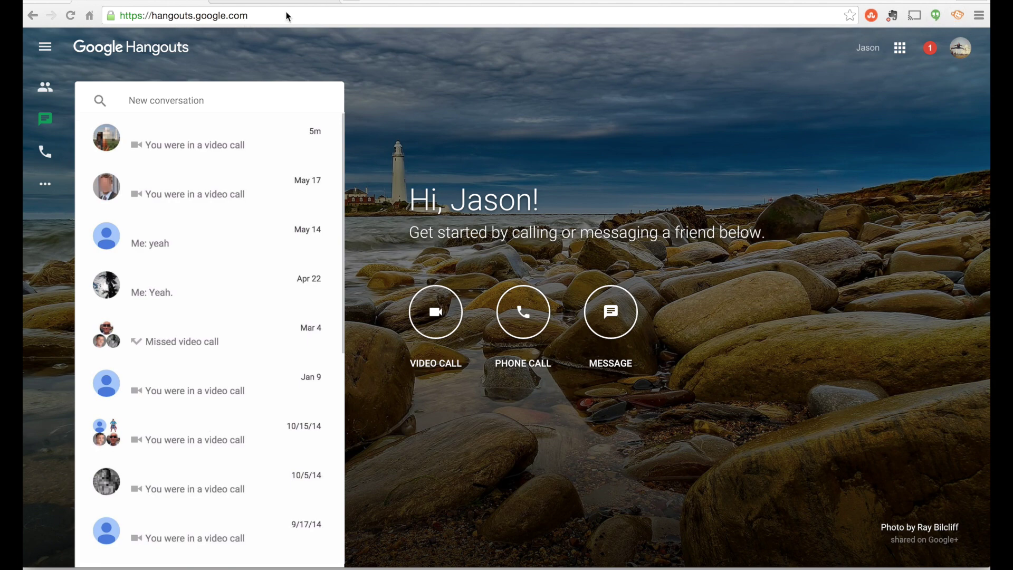
Check the Hangouts extension's page in the Chrome Web Store and return to the Google Hangouts page.
left_click(267, 2)
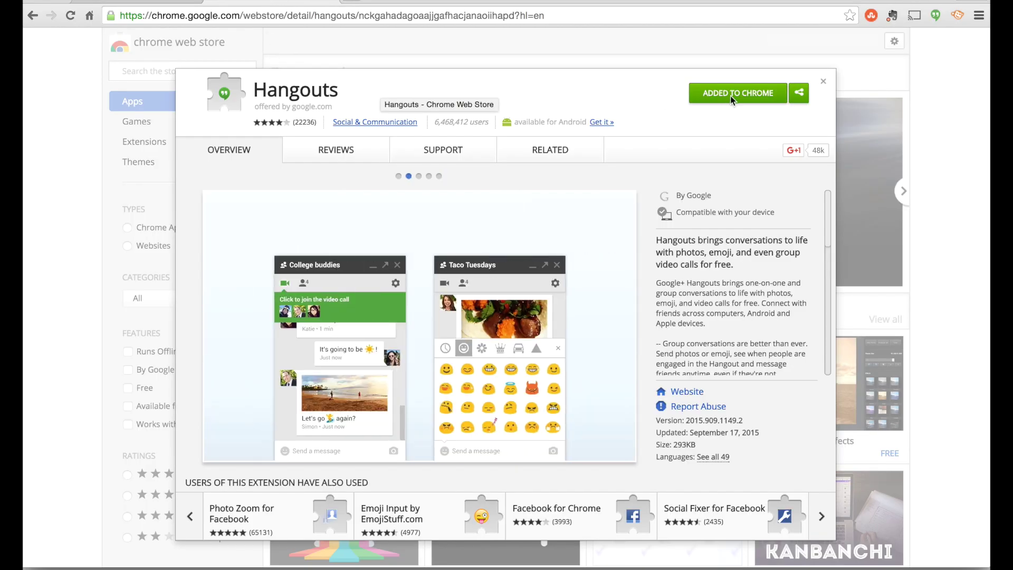
left_click(822, 80)
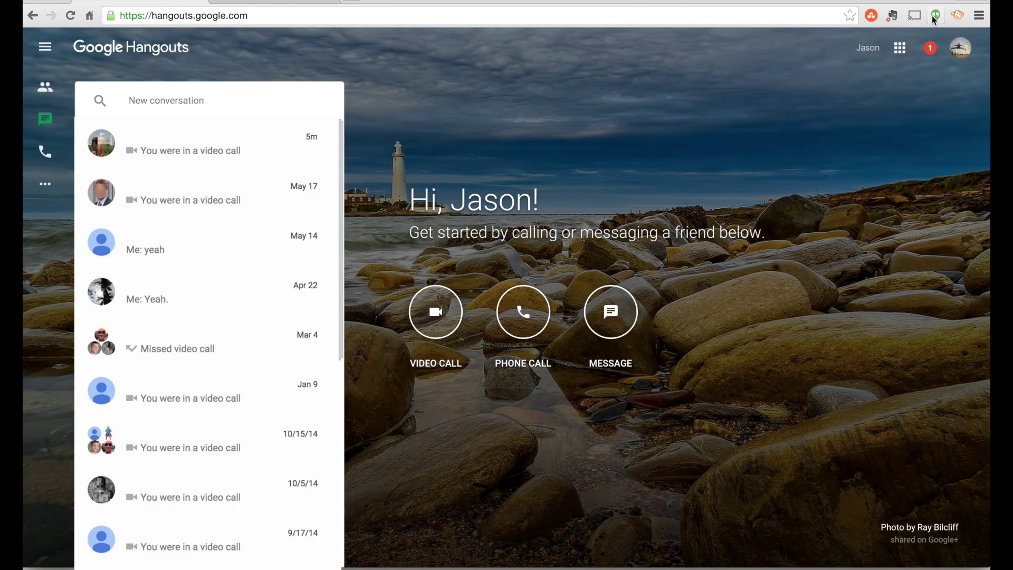
Bring up the Hangouts extension's conversation list and open the chat with a contact.
left_click(934, 16)
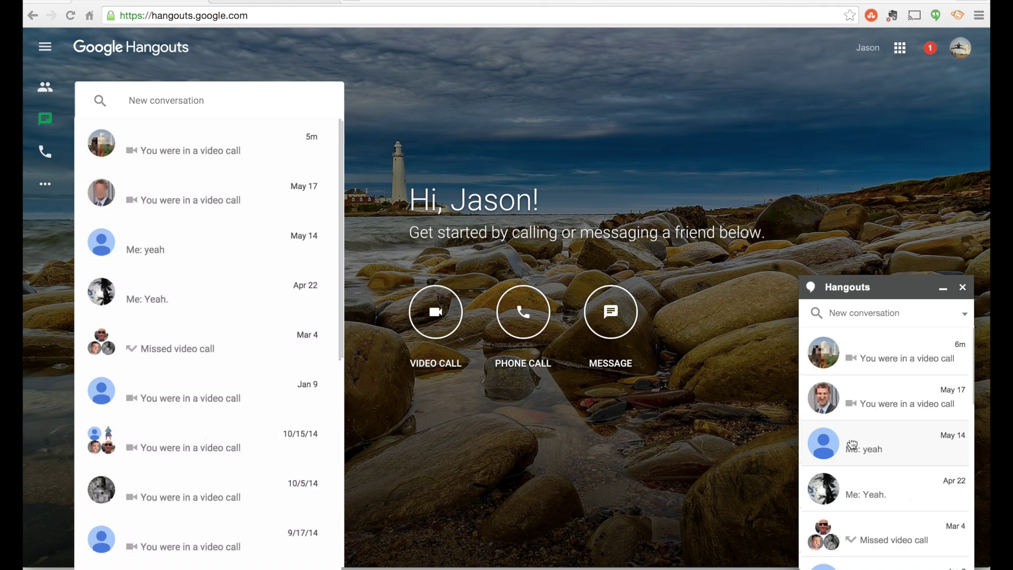
left_click(962, 287)
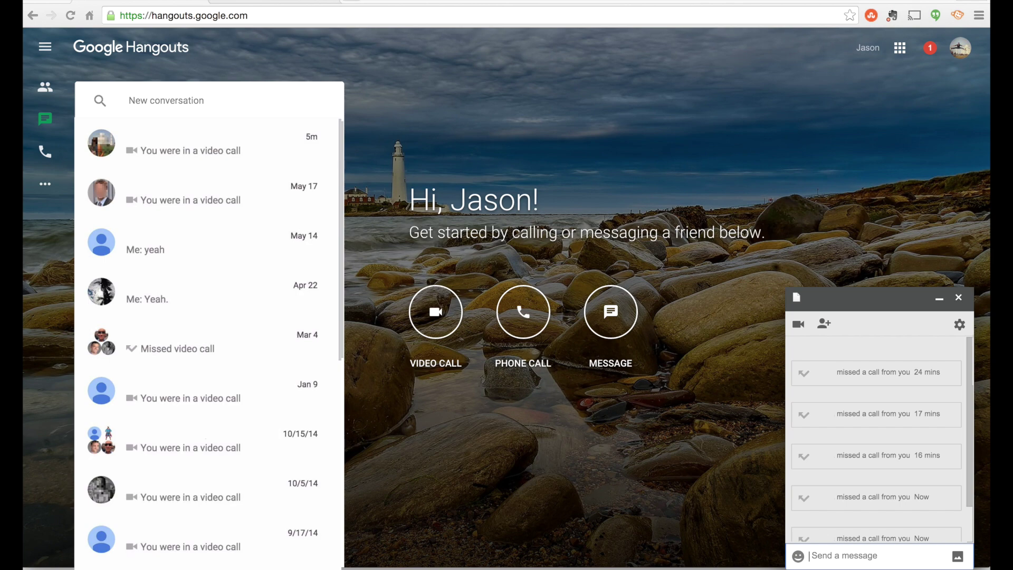
left_click(958, 298)
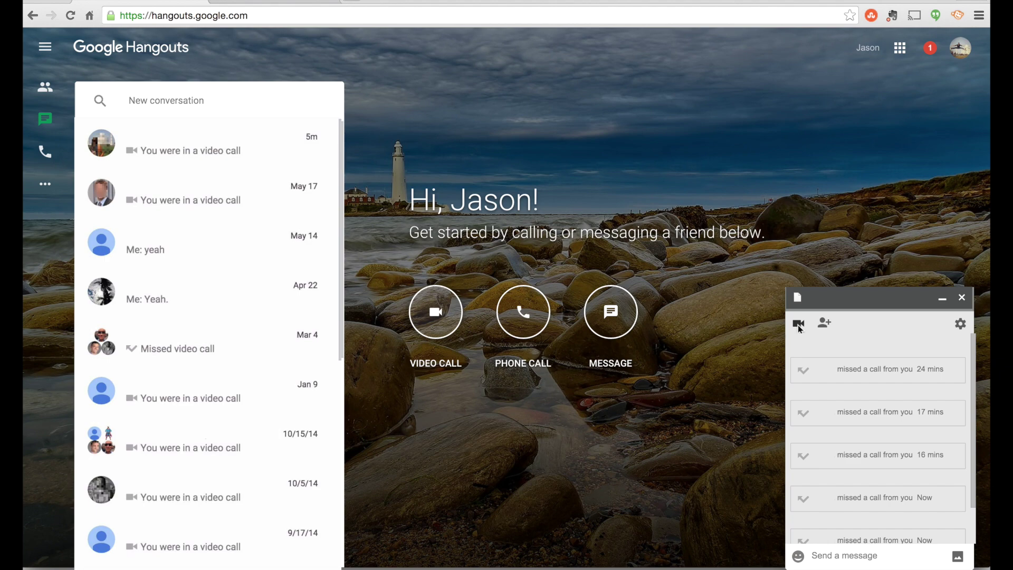
Start a video call with the contact from the open chat and hang up.
left_click(800, 323)
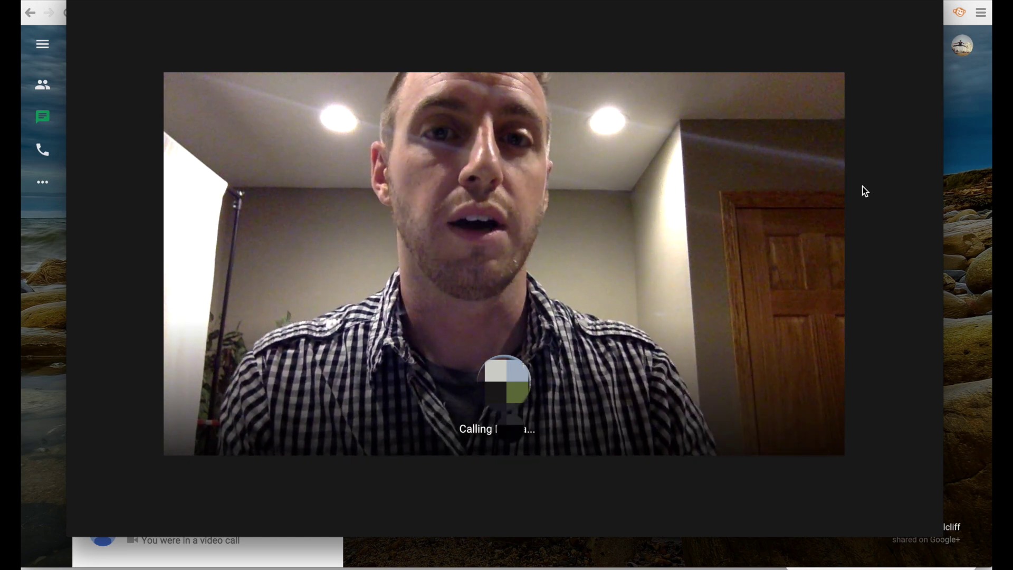
mouse_move(655, 196)
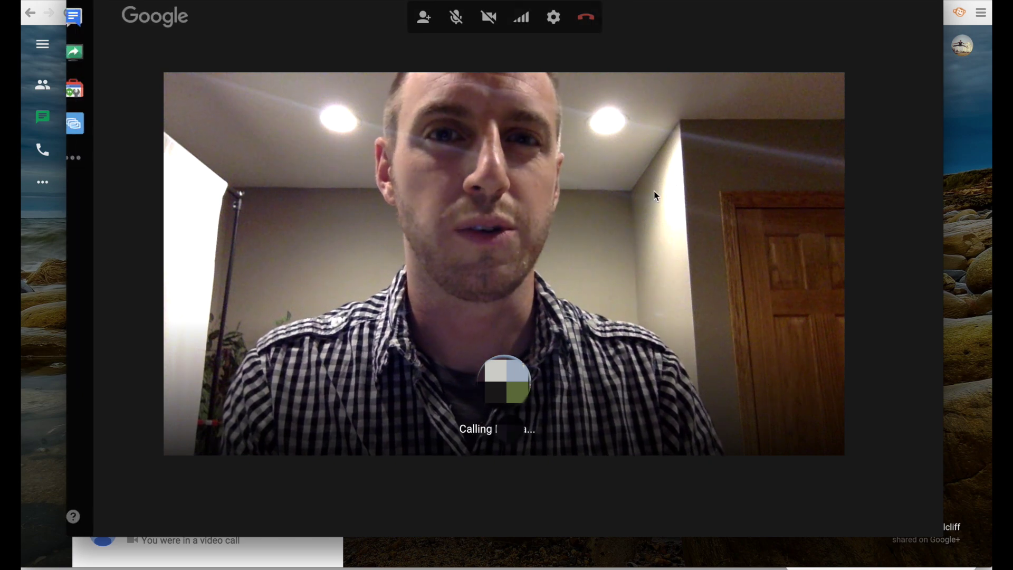
left_click(592, 24)
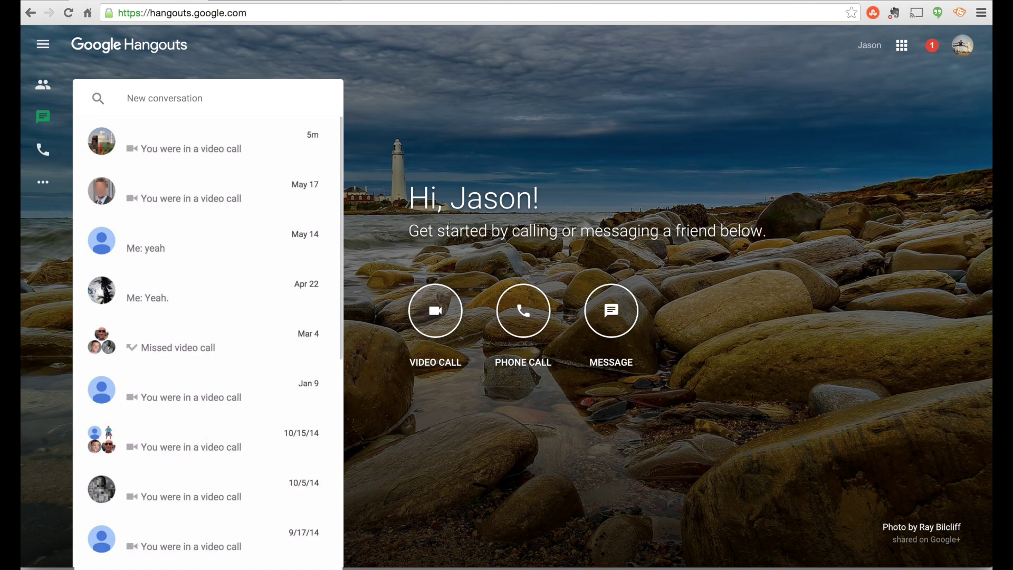
Start a new video call without inviting anyone, and check the in-call options for inviting people.
left_click(435, 312)
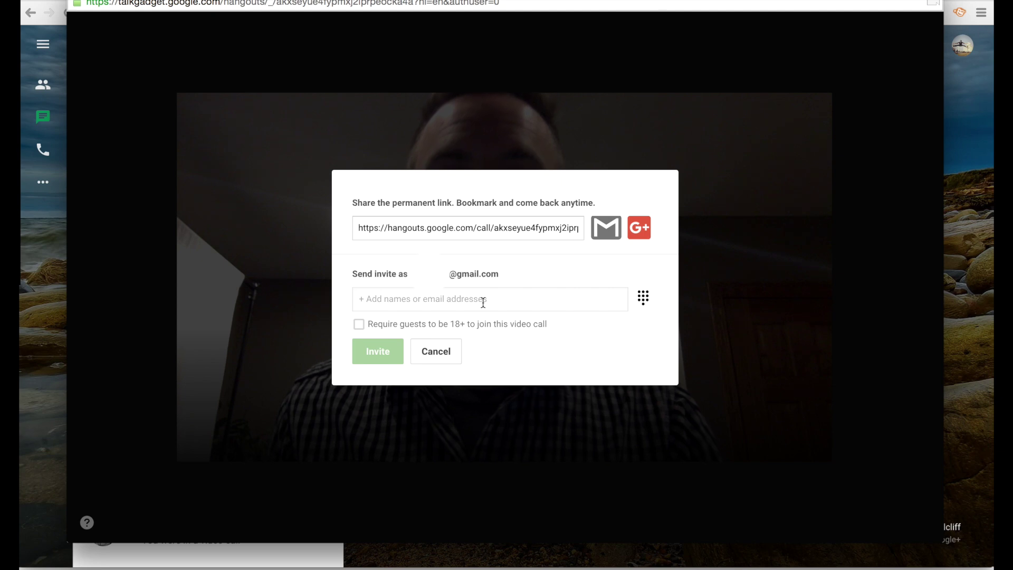
left_click(423, 299)
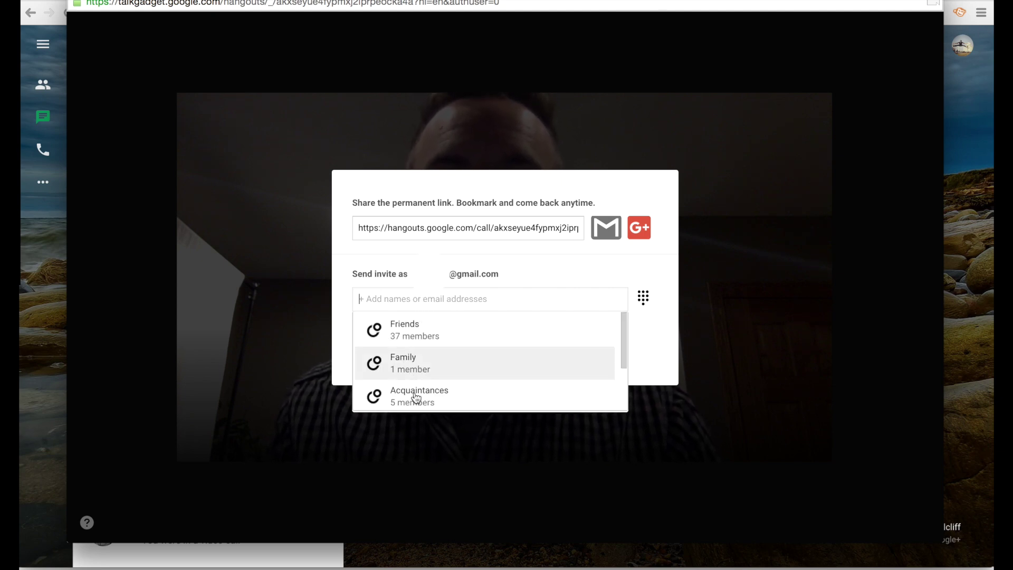
left_click(666, 193)
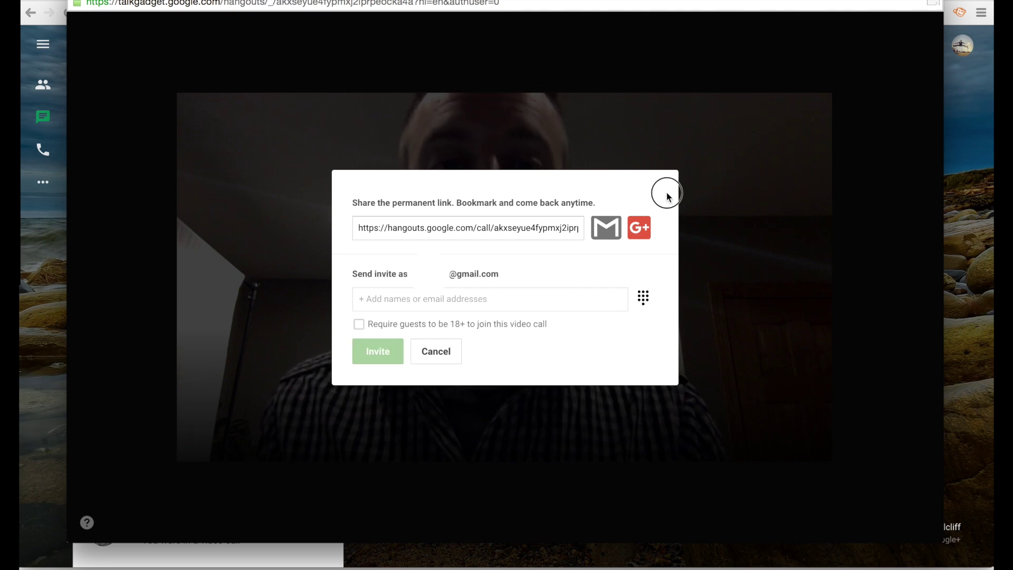
left_click(446, 352)
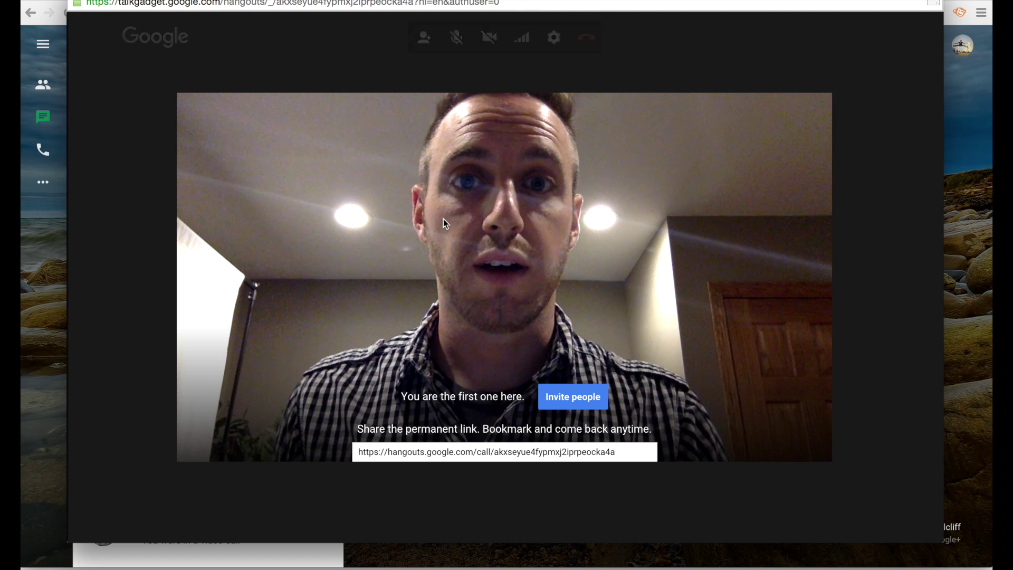
left_click(428, 42)
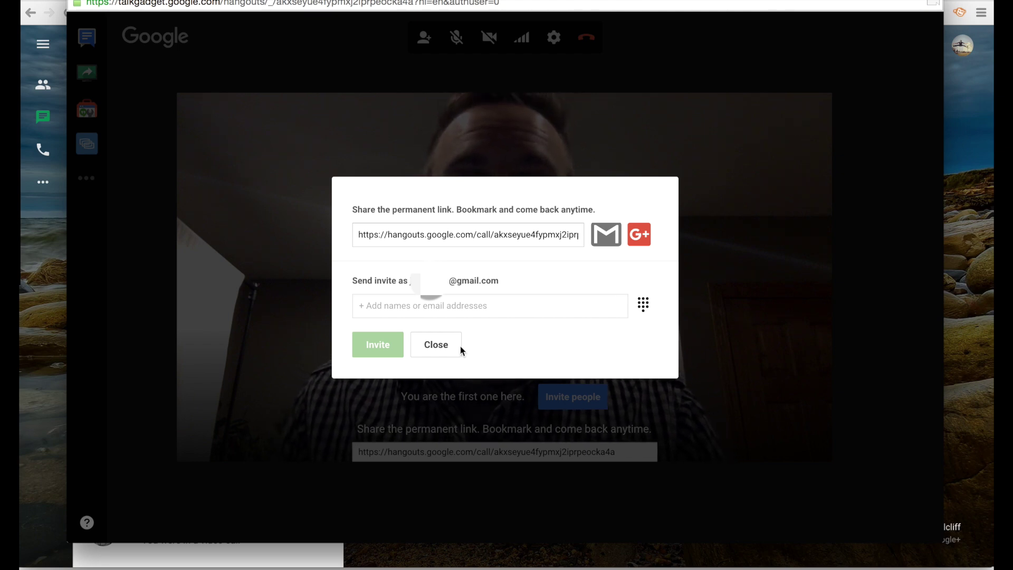
left_click(438, 344)
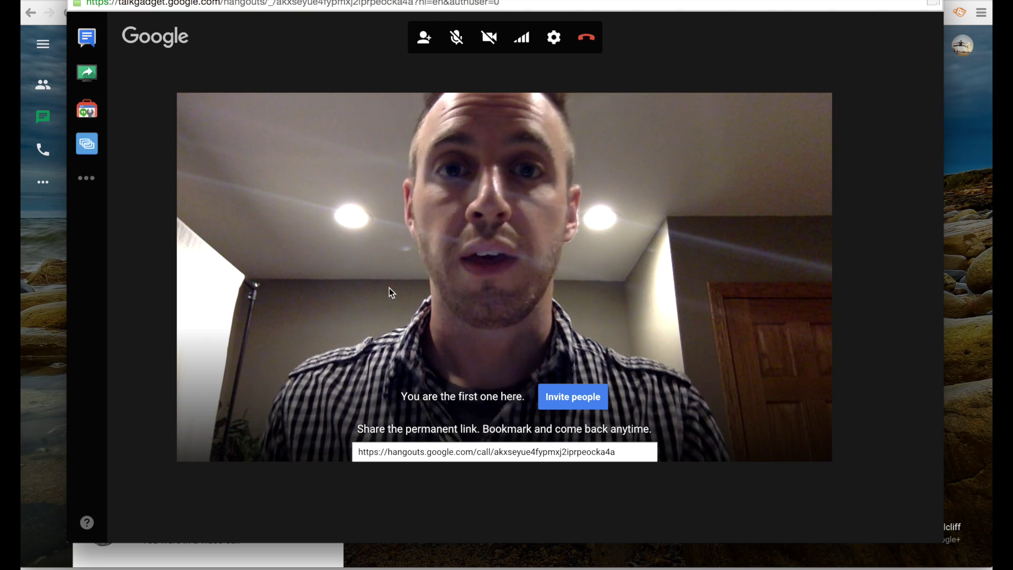
Send the group chat message "Hey let me send you the link to the doc we created earlier" and close the chat.
left_click(94, 42)
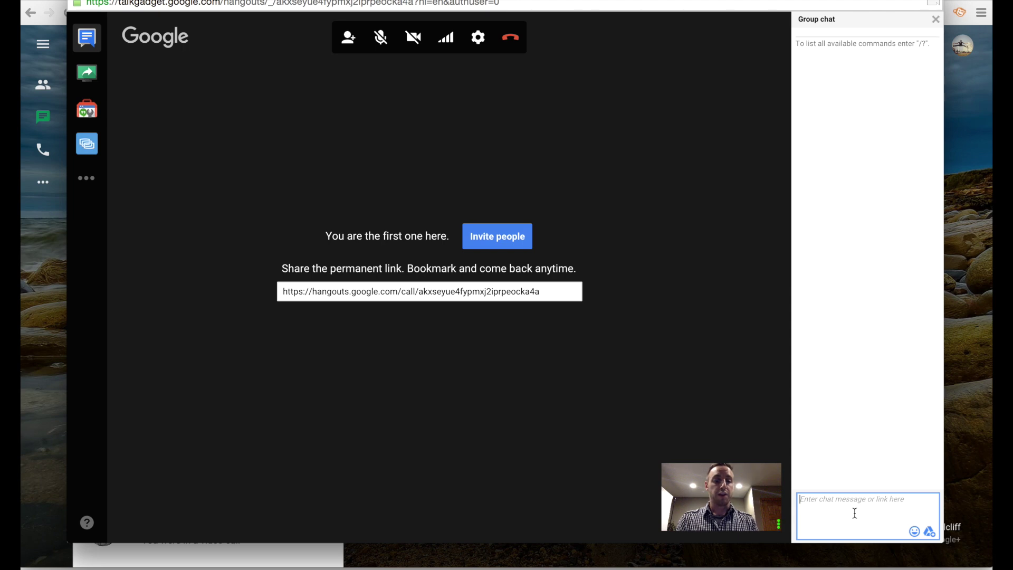
type("H")
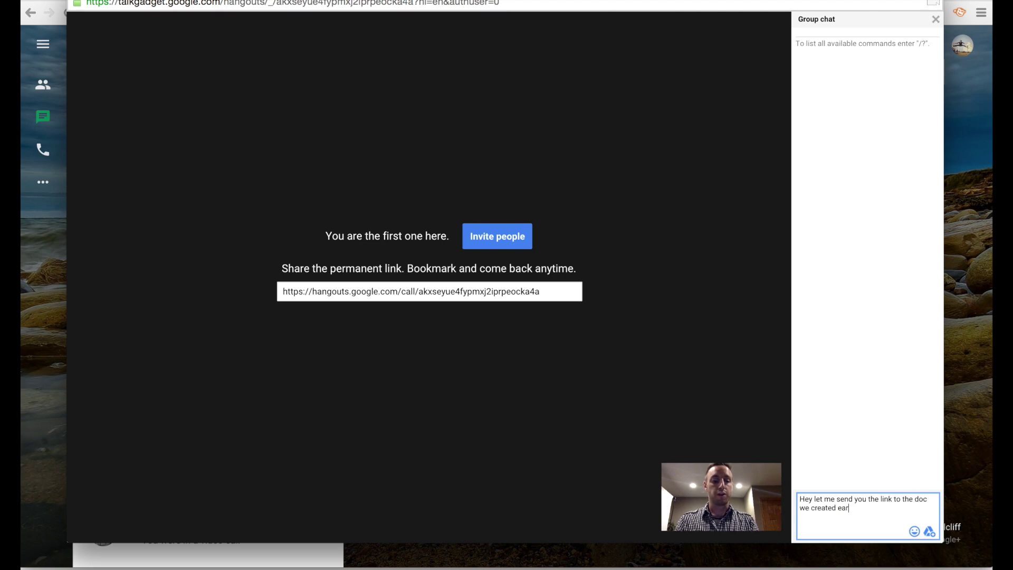
key("Return")
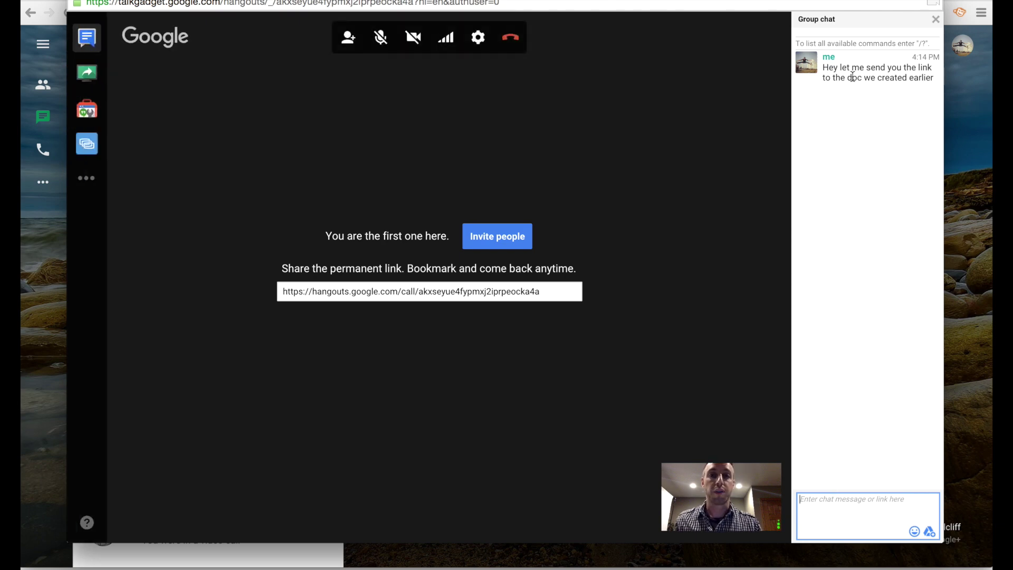
left_click(935, 20)
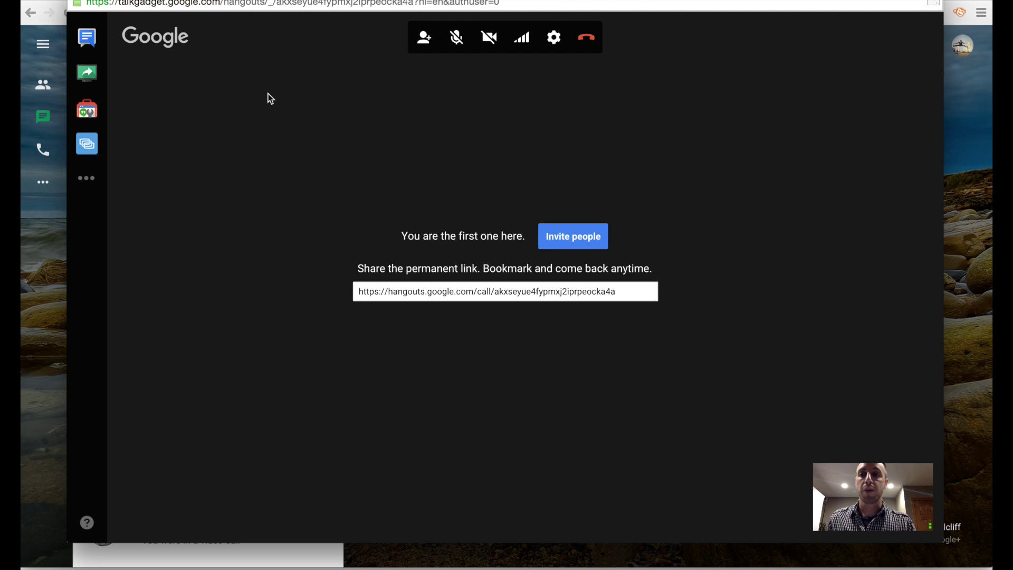
Share the unlabelled website window instead of the entire screen and present it to everyone in the call.
left_click(92, 80)
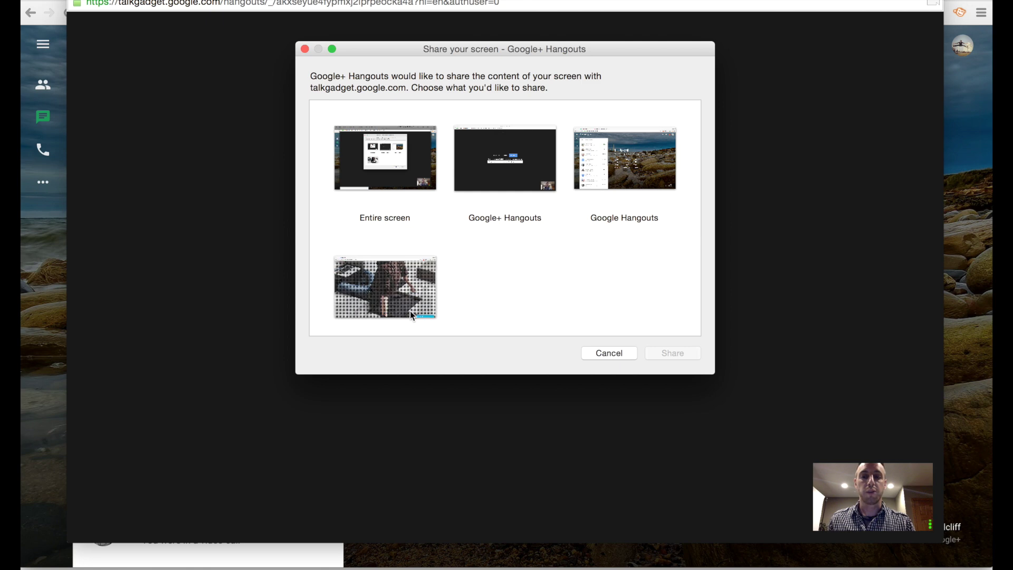
left_click(394, 294)
left_click(669, 352)
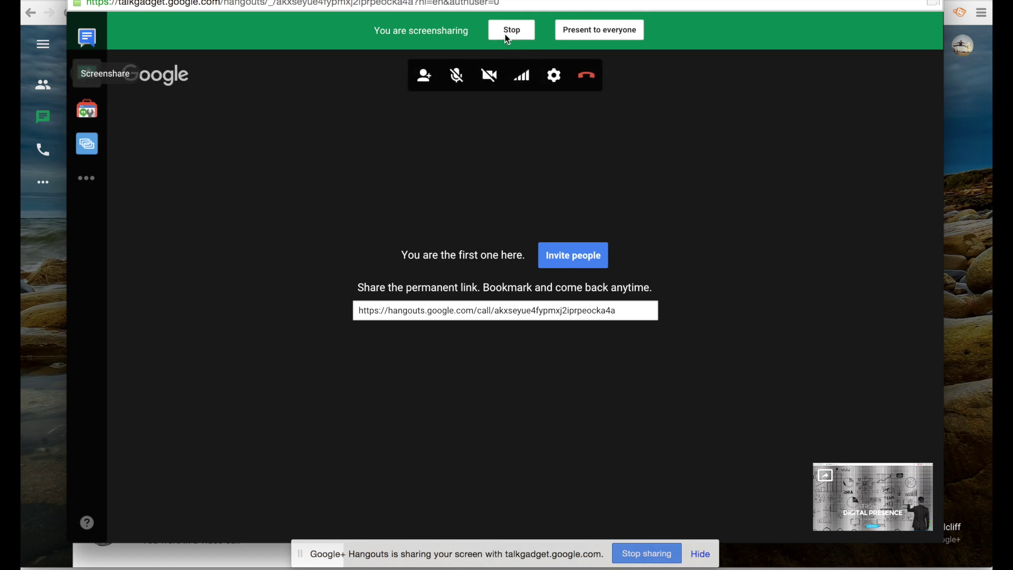
left_click(591, 38)
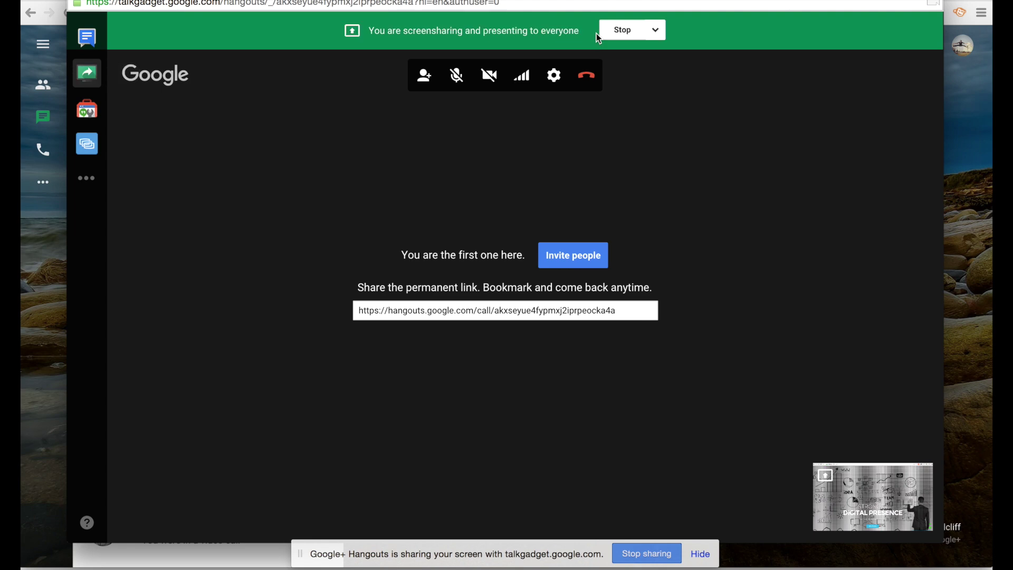
Stop presenting to everyone and end the screenshare.
mouse_move(880, 498)
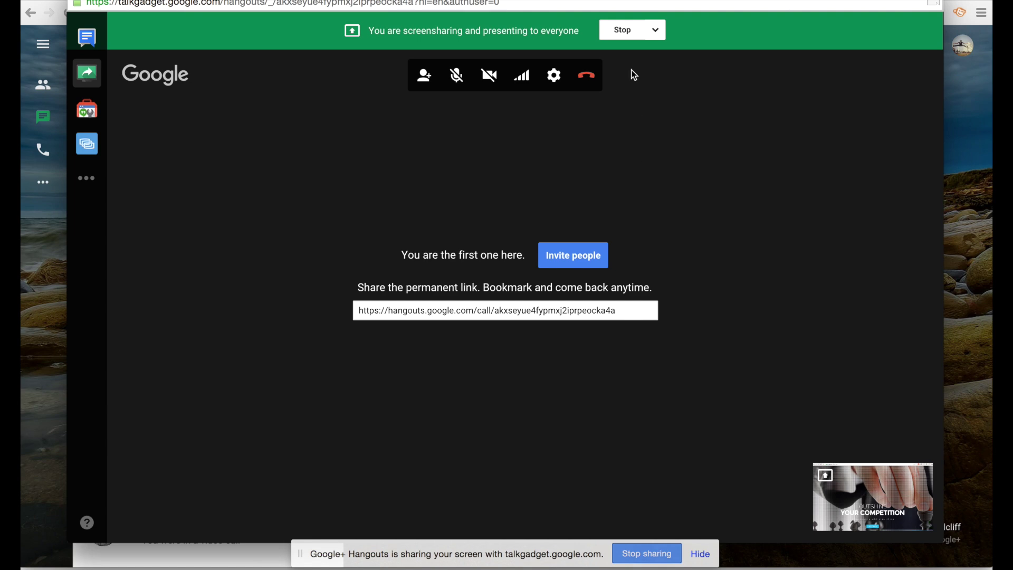
left_click(655, 30)
left_click(658, 53)
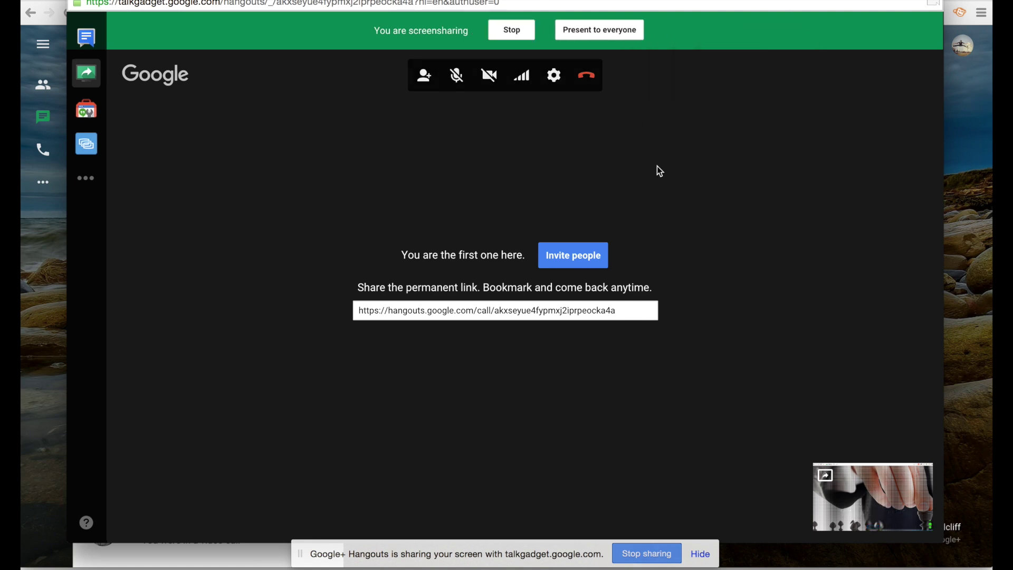
left_click(517, 32)
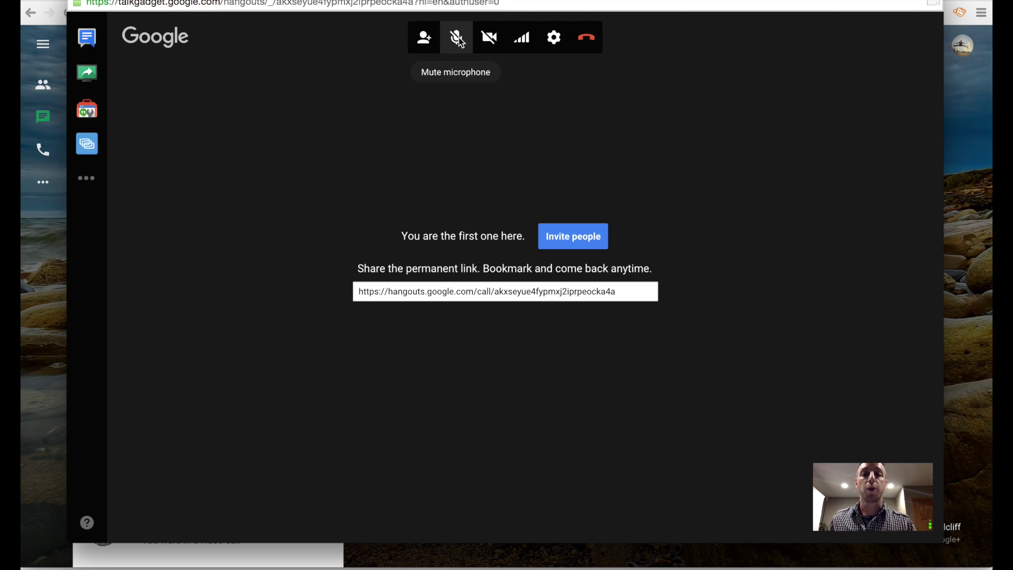
Mute and unmute the microphone, and turn the camera off and back on.
left_click(456, 38)
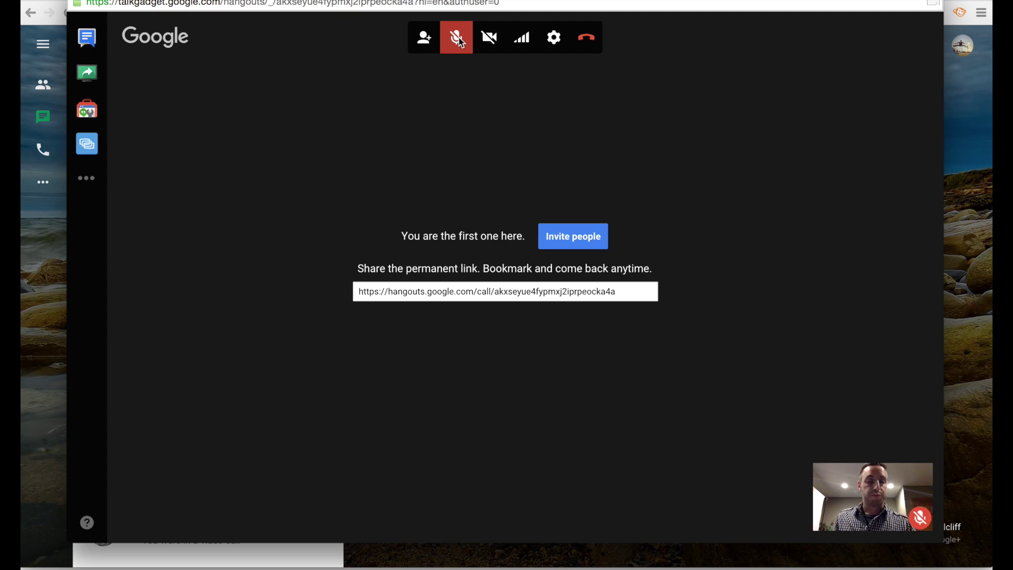
left_click(461, 42)
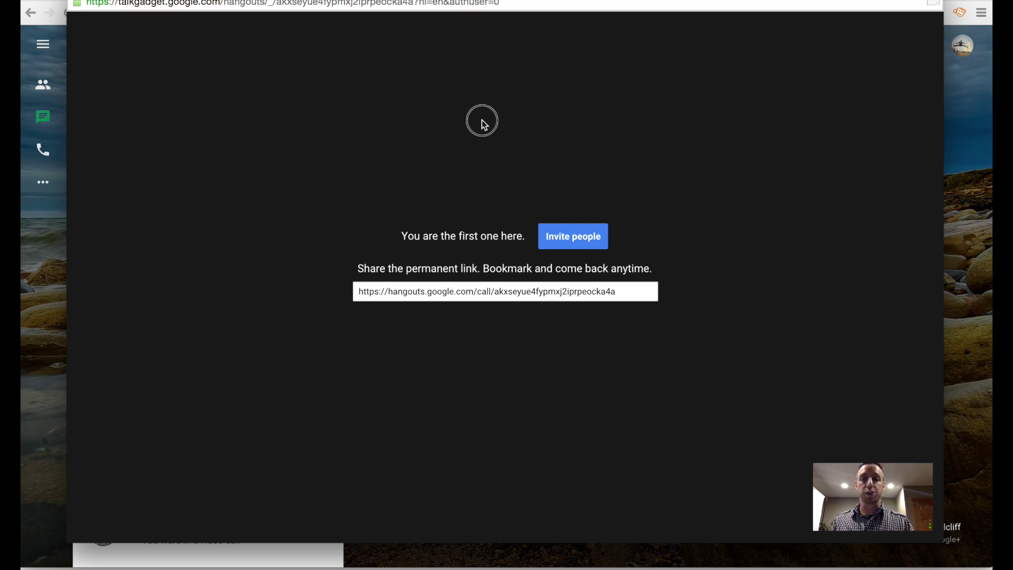
left_click(495, 42)
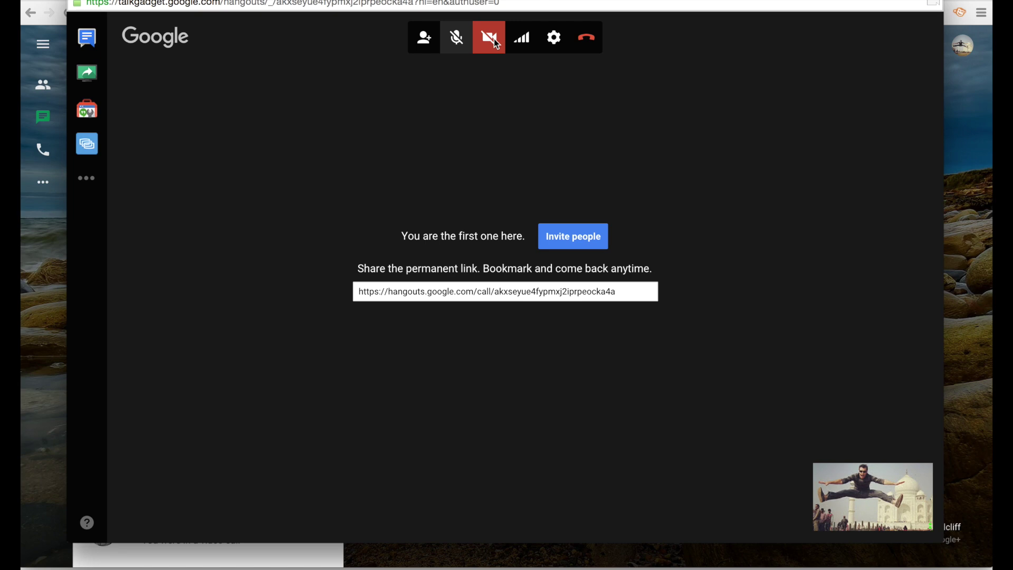
left_click(493, 39)
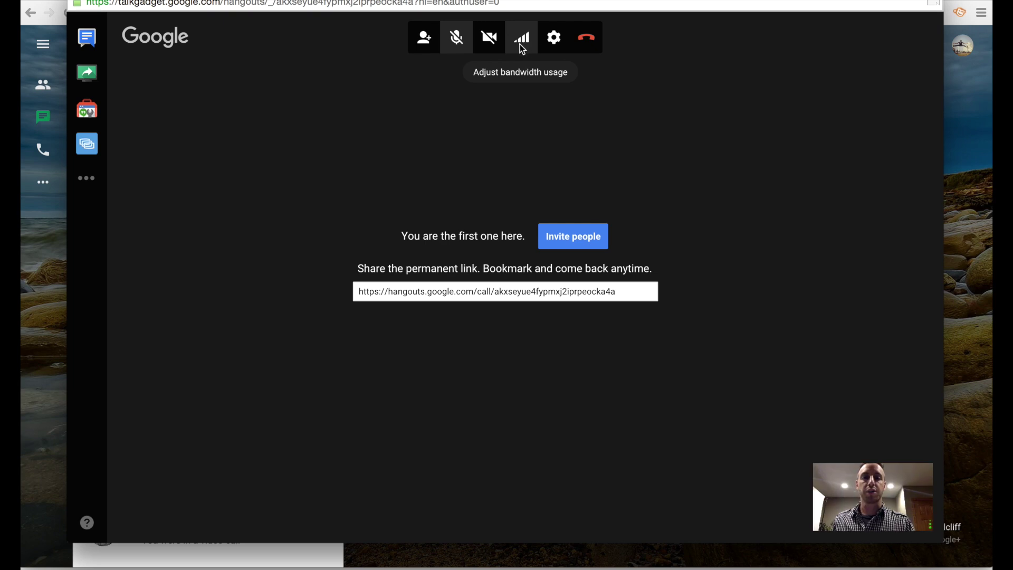
Review the call's camera, microphone and speaker settings without saving changes.
left_click(554, 39)
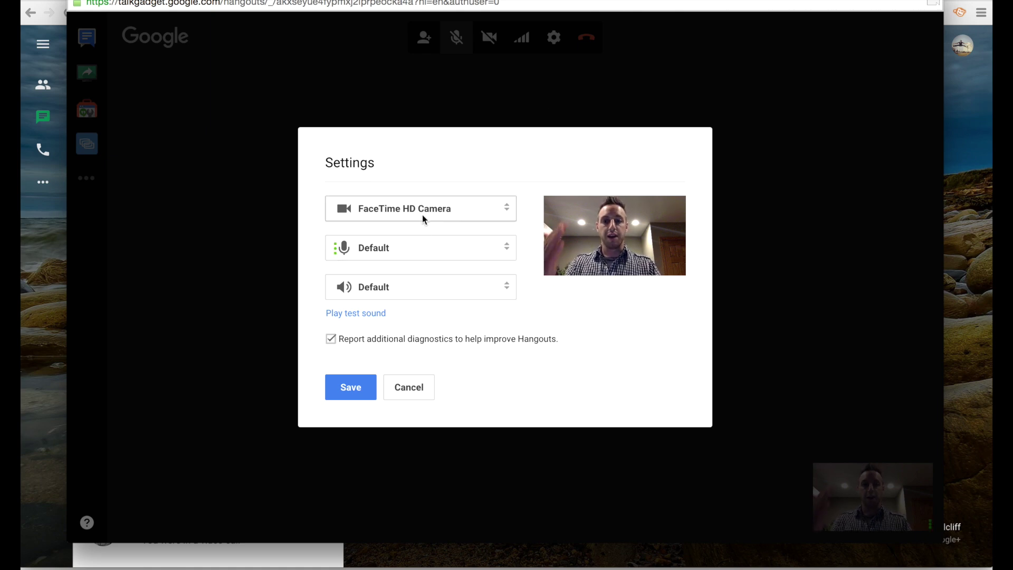
left_click(418, 387)
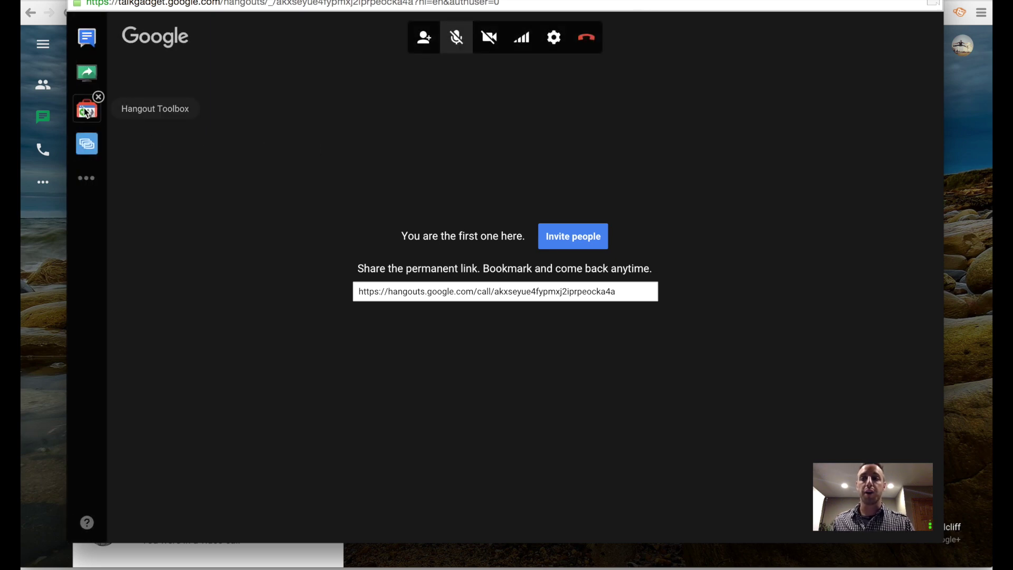
Open the list of recent apps for the video call.
left_click(84, 178)
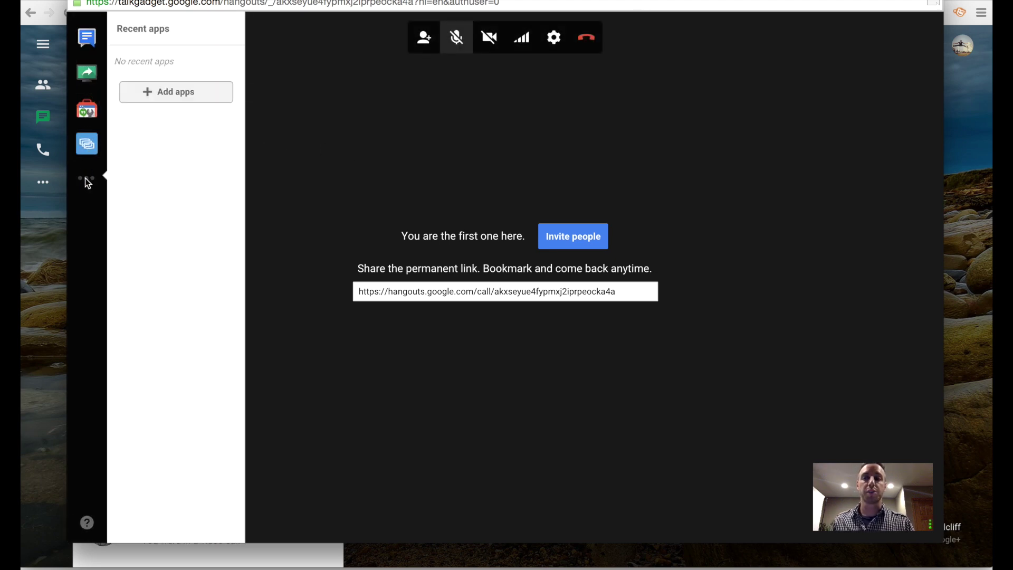